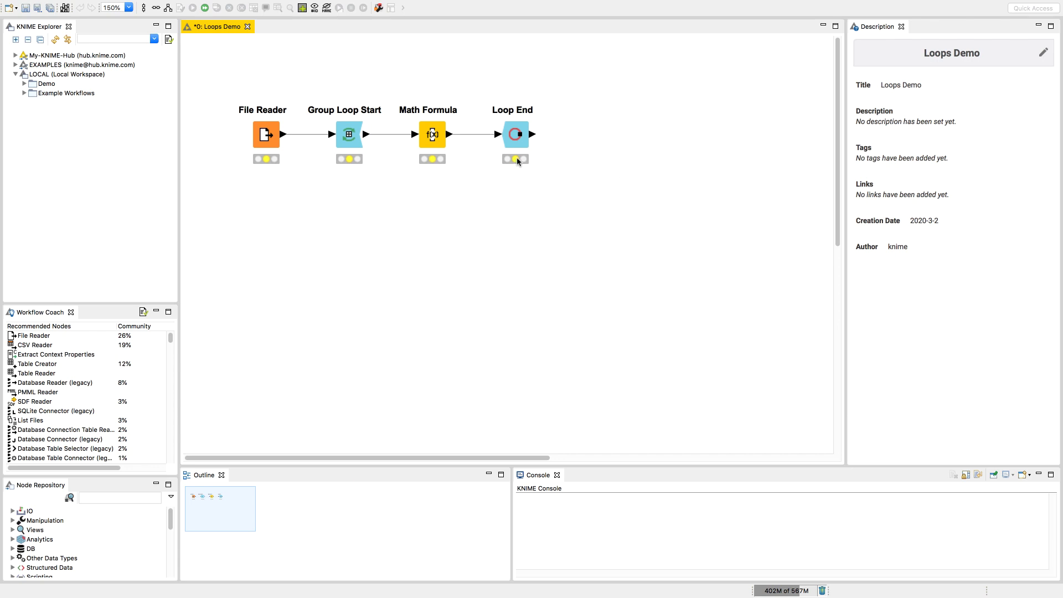
Execute Group Loop Start and check that its grouped output holds 943 Federal-gov rows.
{"action": "right_click", "coordinate": [351, 137]}
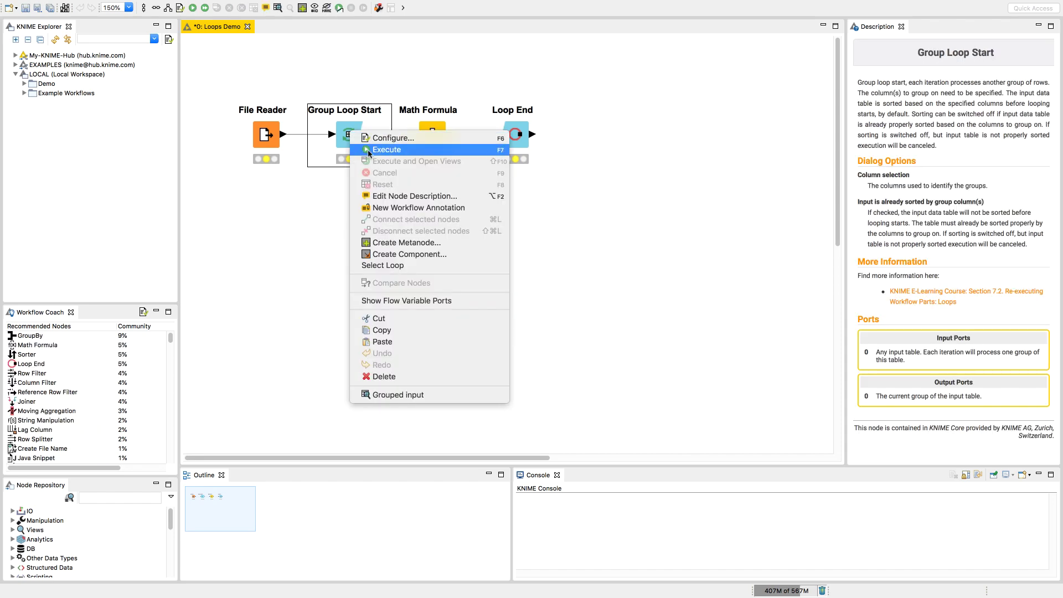
{"action": "left_click", "coordinate": [386, 149]}
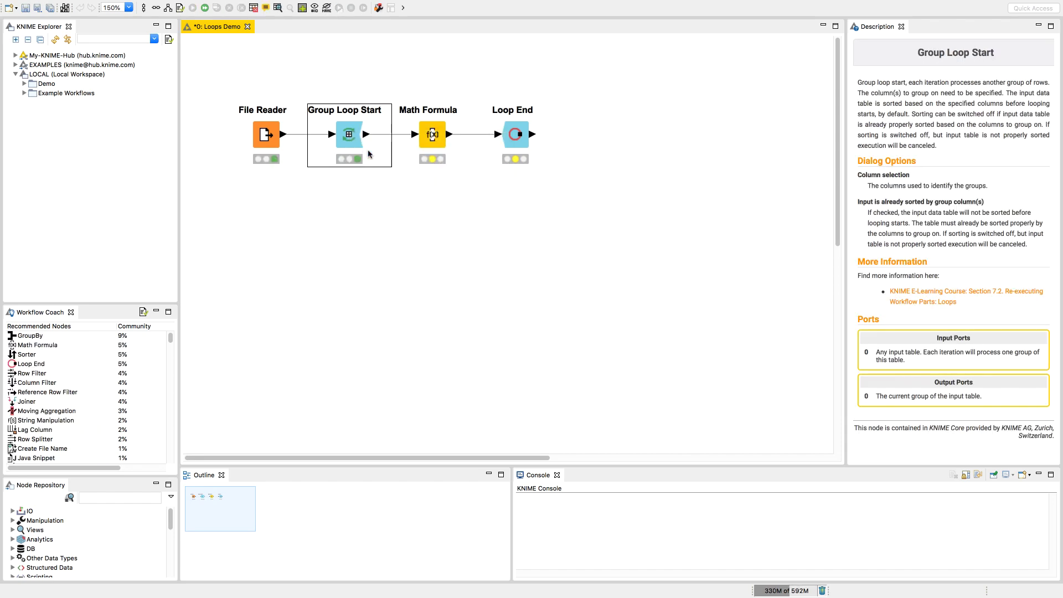
{"action": "right_click", "coordinate": [357, 140]}
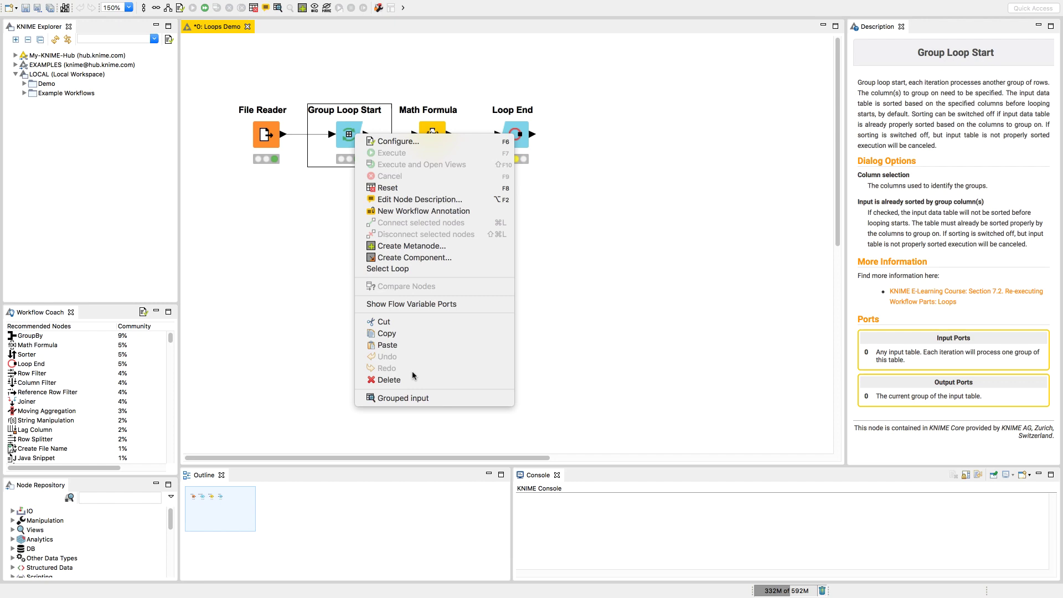
{"action": "left_click", "coordinate": [417, 400]}
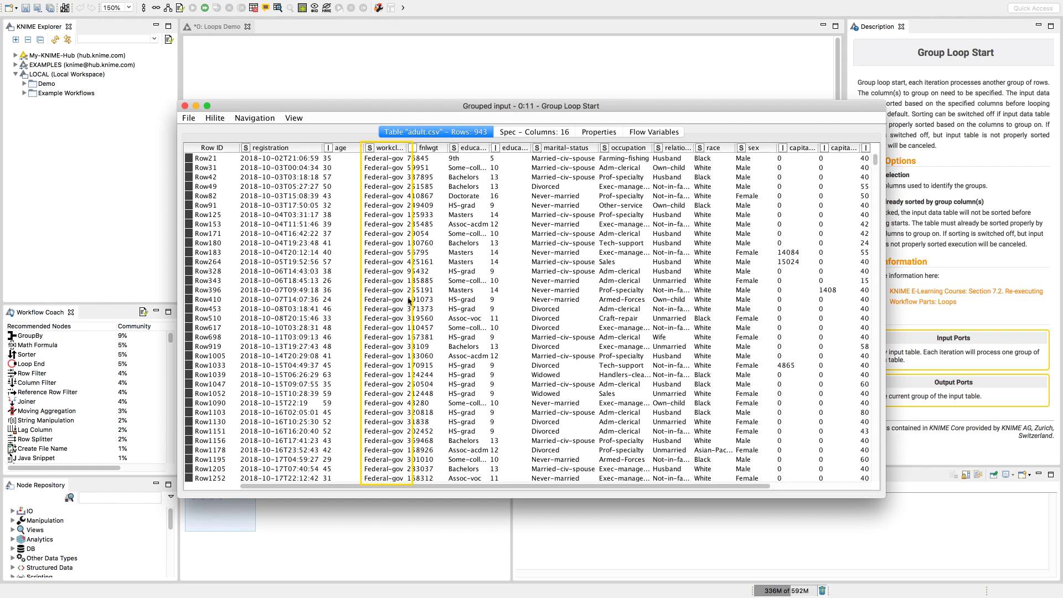
{"action": "left_click_drag", "start_coordinate": [409, 148], "coordinate": [417, 148]}
{"action": "scroll", "coordinate": [458, 222], "scroll_direction": "down", "scroll_amount": 5}
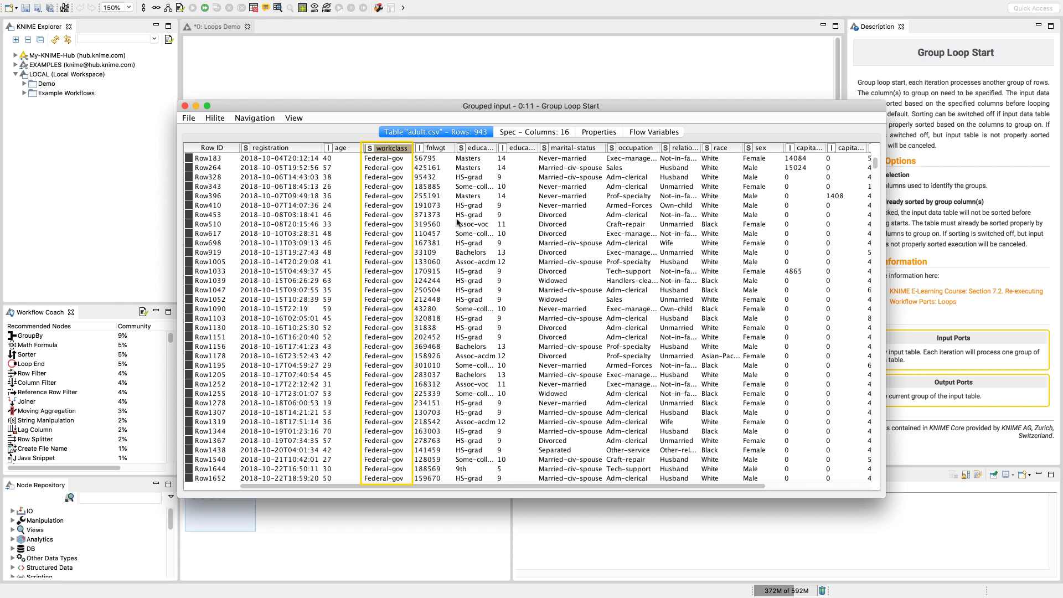
{"action": "scroll", "coordinate": [458, 223], "scroll_direction": "down", "scroll_amount": 4}
{"action": "scroll", "coordinate": [458, 223], "scroll_direction": "down", "scroll_amount": 4}
{"action": "scroll", "coordinate": [458, 223], "scroll_direction": "down", "scroll_amount": 4}
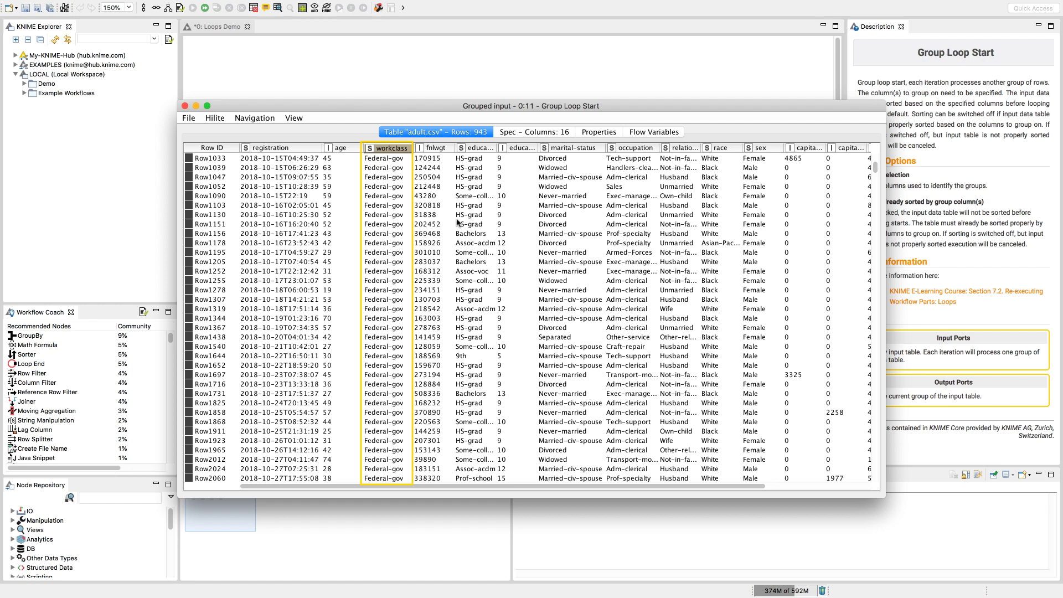
{"action": "left_click", "coordinate": [186, 106]}
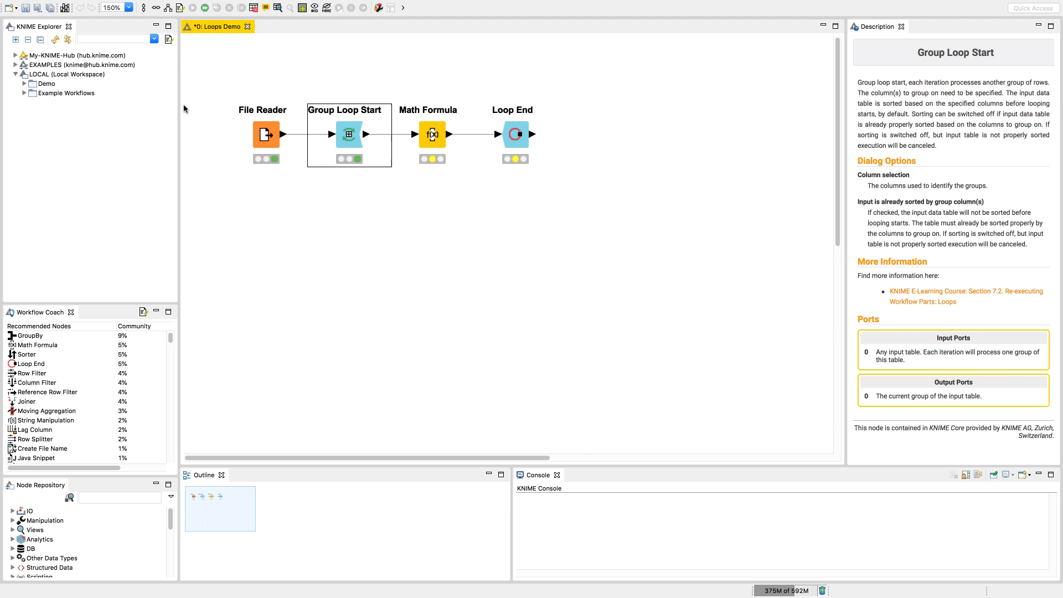
{"action": "double_click", "coordinate": [349, 135]}
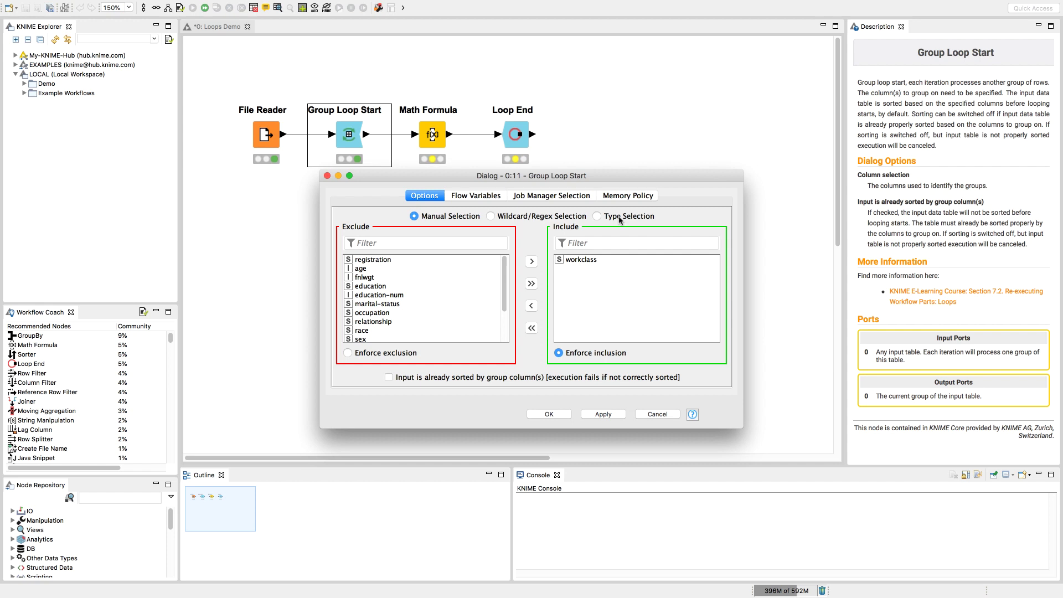
{"action": "left_click", "coordinate": [550, 414]}
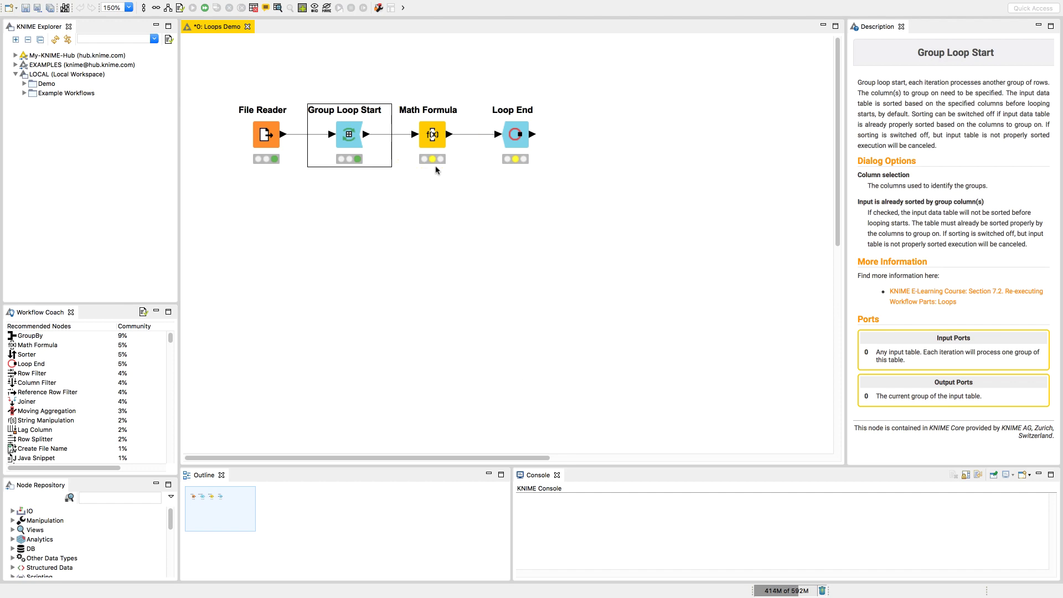
Open the Math Formula settings and select the default Append Column name for replacement.
{"action": "left_click", "coordinate": [431, 136]}
{"action": "double_click", "coordinate": [432, 136]}
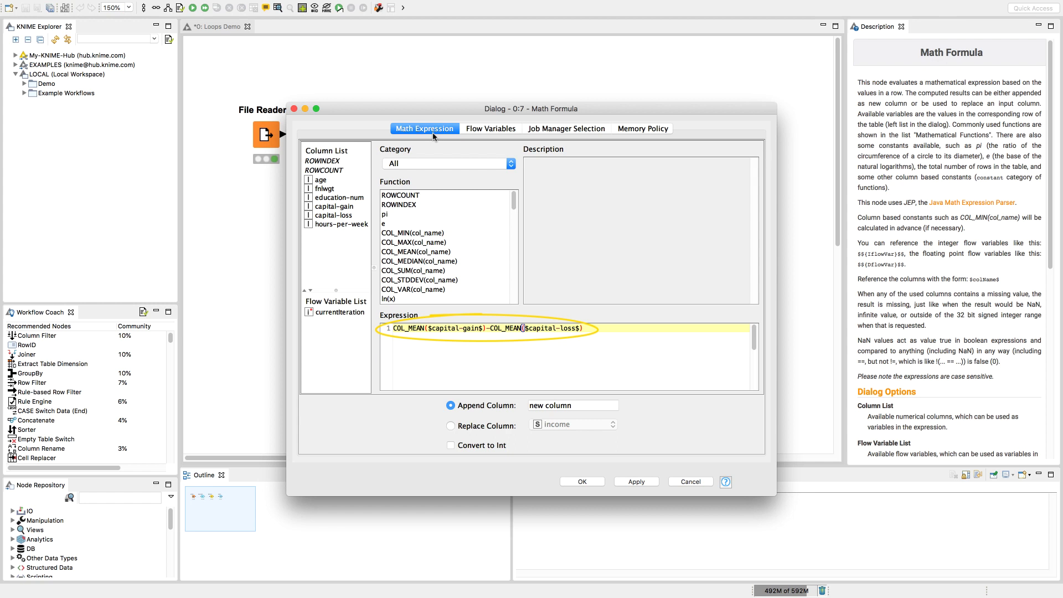
{"action": "double_click", "coordinate": [553, 404]}
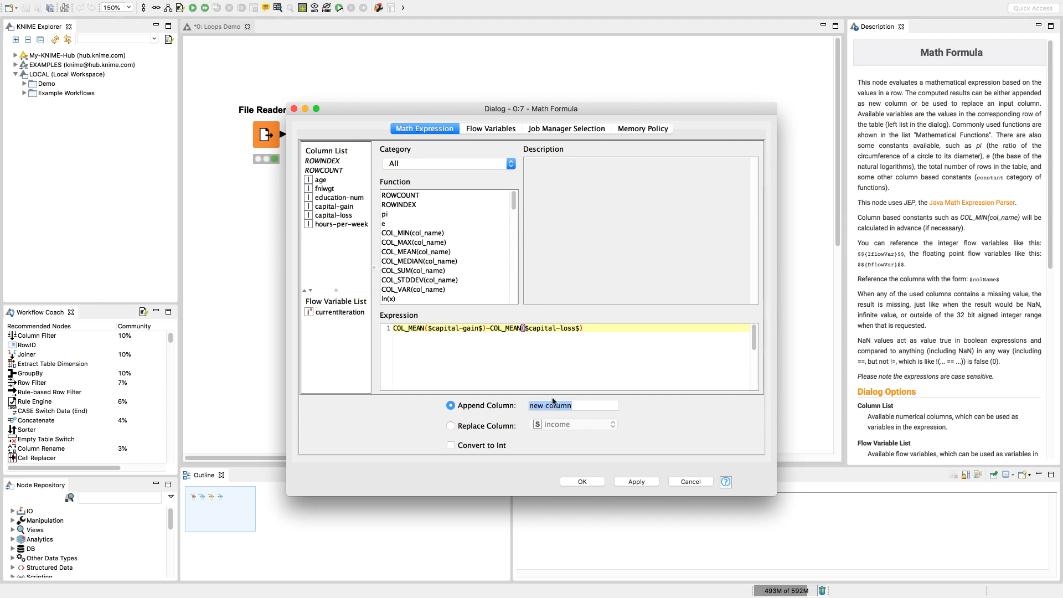
{"action": "type", "text": "Mean"}
{"action": "type", "text": "_Value"}
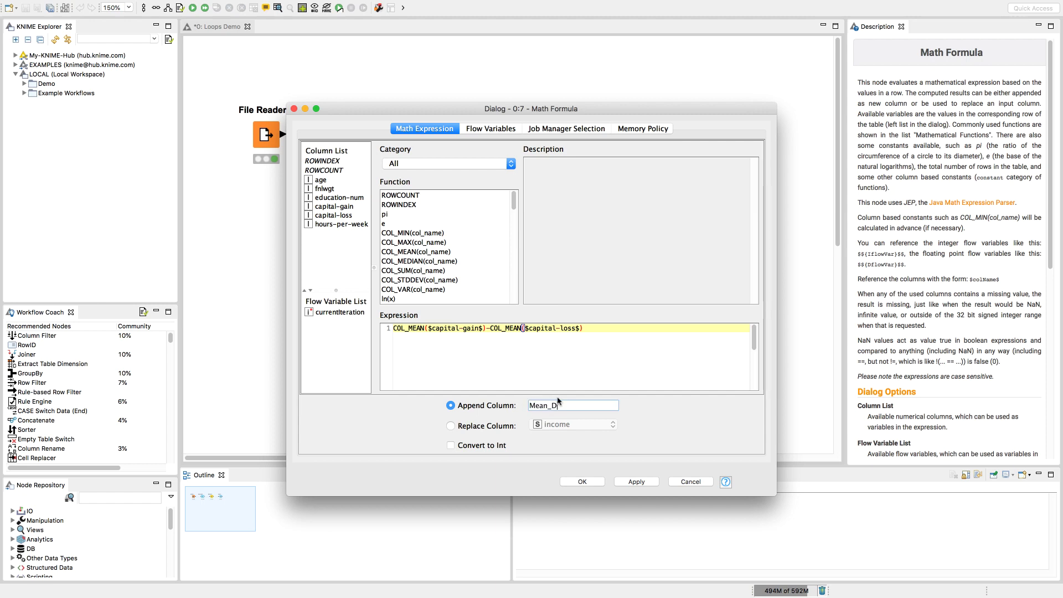
Apply the Mean_Delta column setting and execute Loop End over every workclass group.
{"action": "left_click", "coordinate": [582, 482]}
{"action": "right_click", "coordinate": [515, 134]}
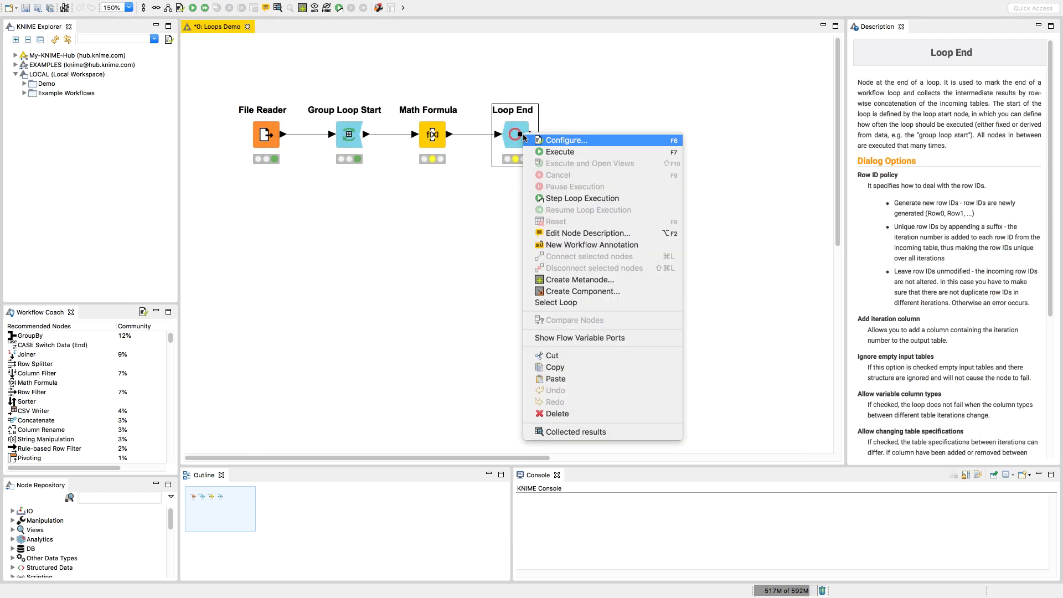
{"action": "key", "text": "Escape"}
Inspect Loop End's collected results twice, checking all 30,162 rows across the iterations.
{"action": "right_click", "coordinate": [516, 134]}
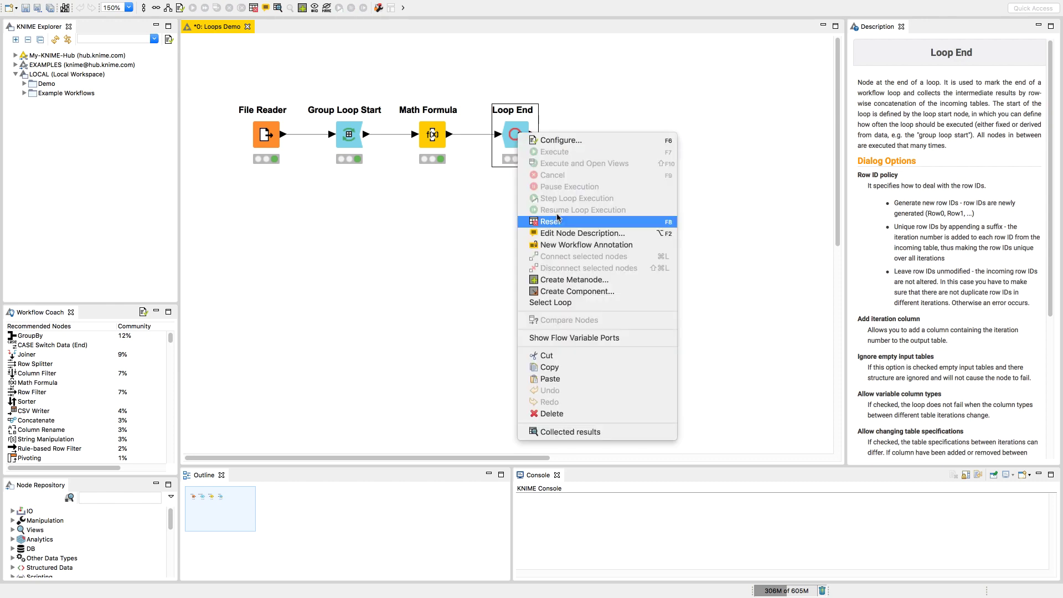
{"action": "left_click", "coordinate": [570, 432]}
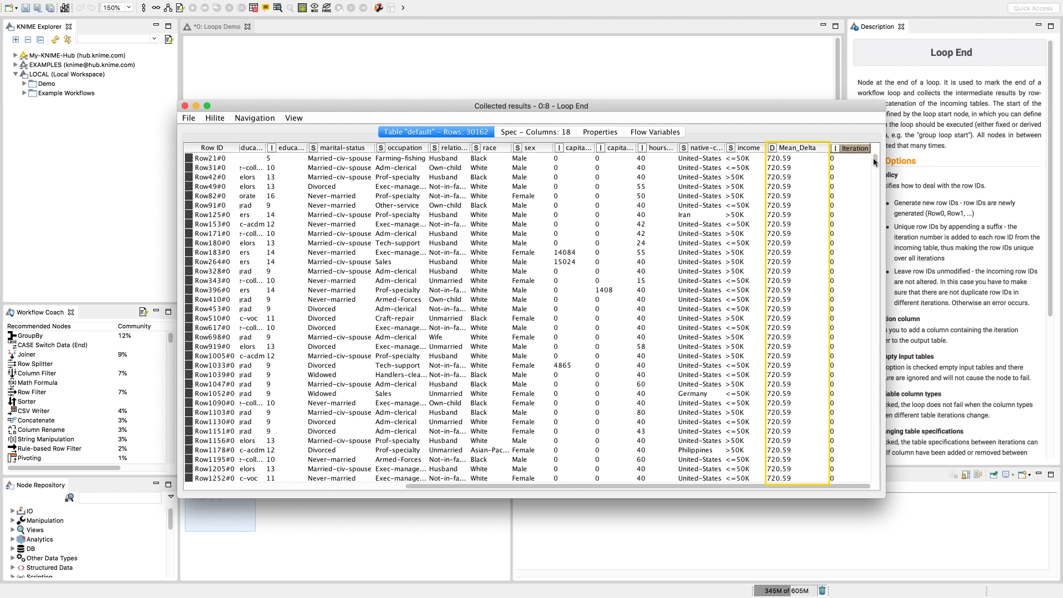
{"action": "left_click_drag", "start_coordinate": [875, 166], "coordinate": [876, 224]}
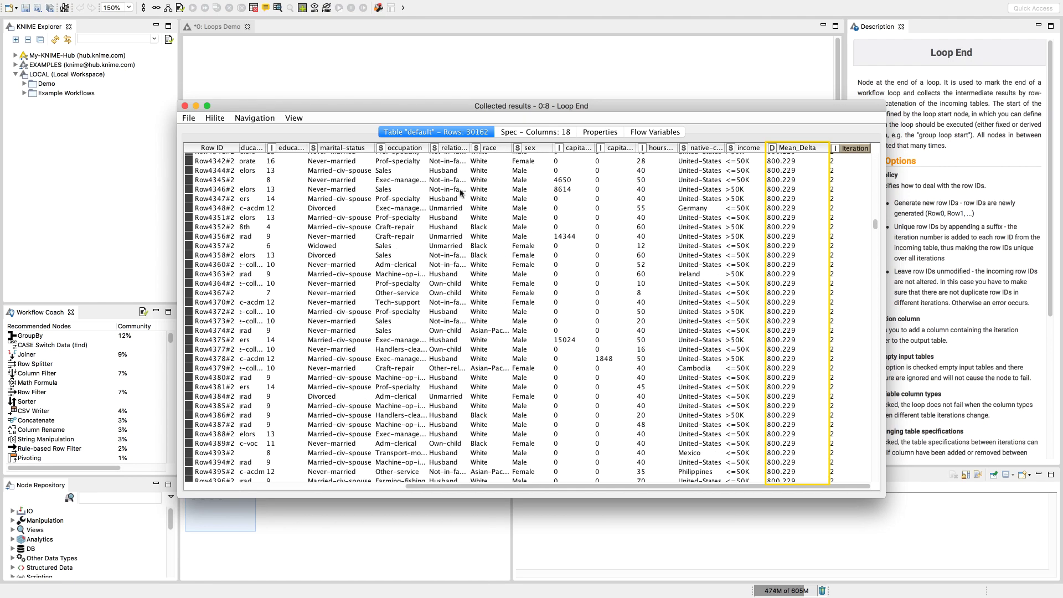
{"action": "left_click", "coordinate": [185, 105]}
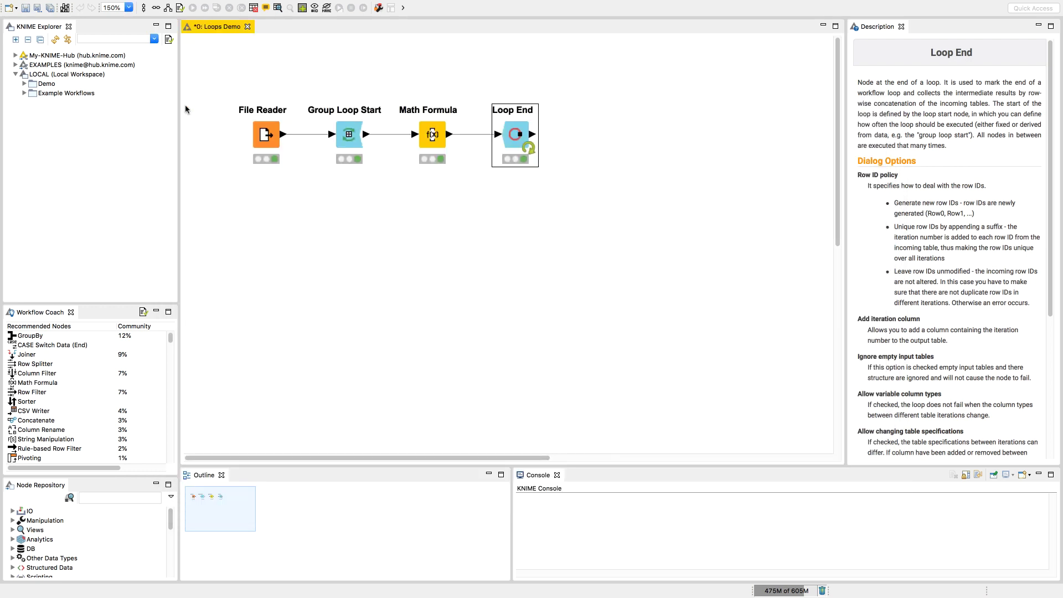
{"action": "right_click", "coordinate": [511, 146]}
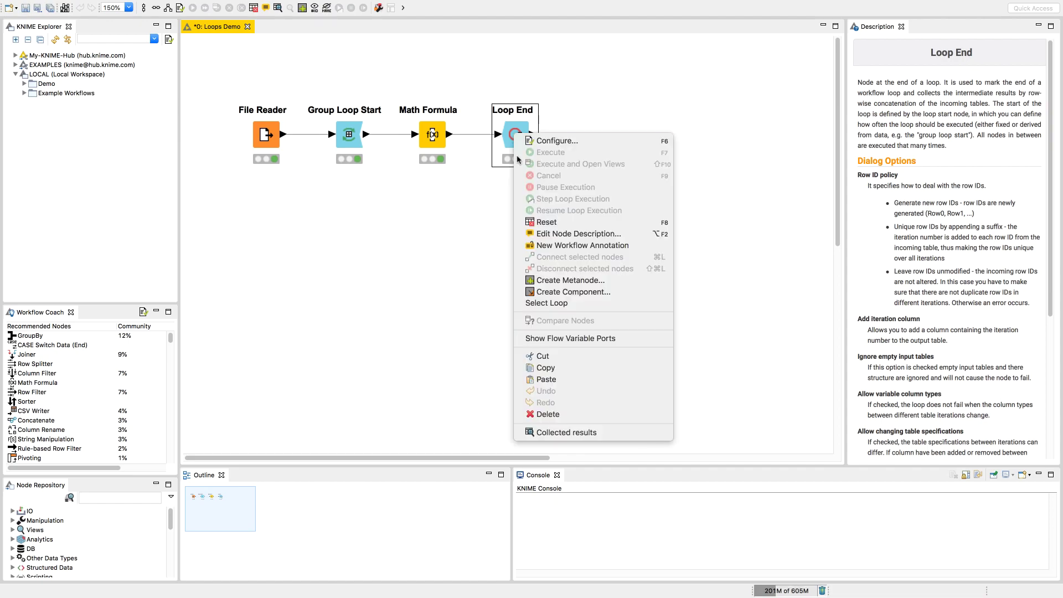
{"action": "left_click", "coordinate": [566, 433]}
{"action": "scroll", "coordinate": [668, 378], "scroll_direction": "down", "scroll_amount": 10}
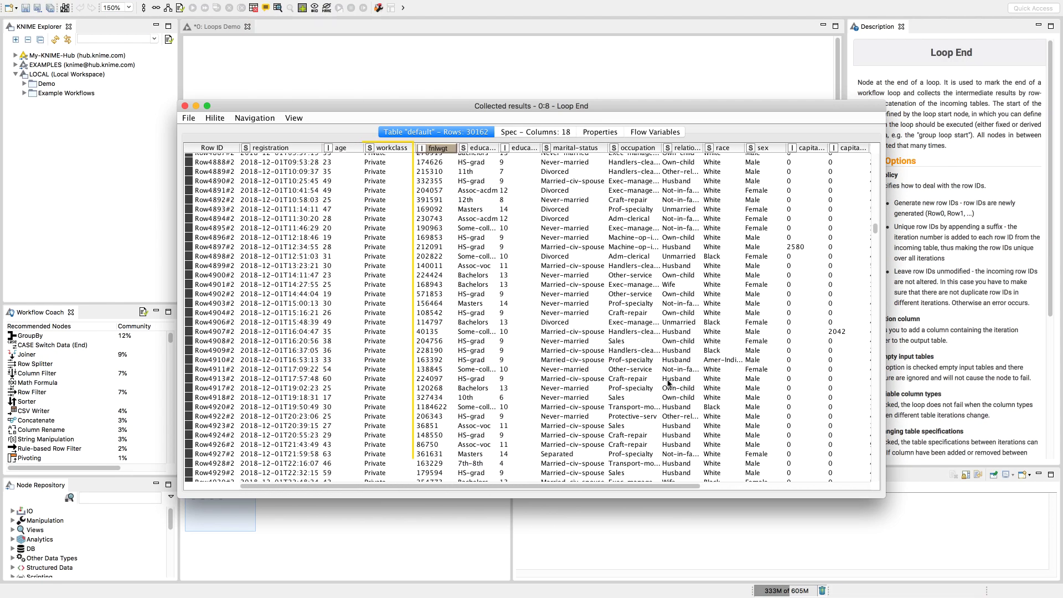
{"action": "left_click_drag", "start_coordinate": [875, 229], "coordinate": [883, 464]}
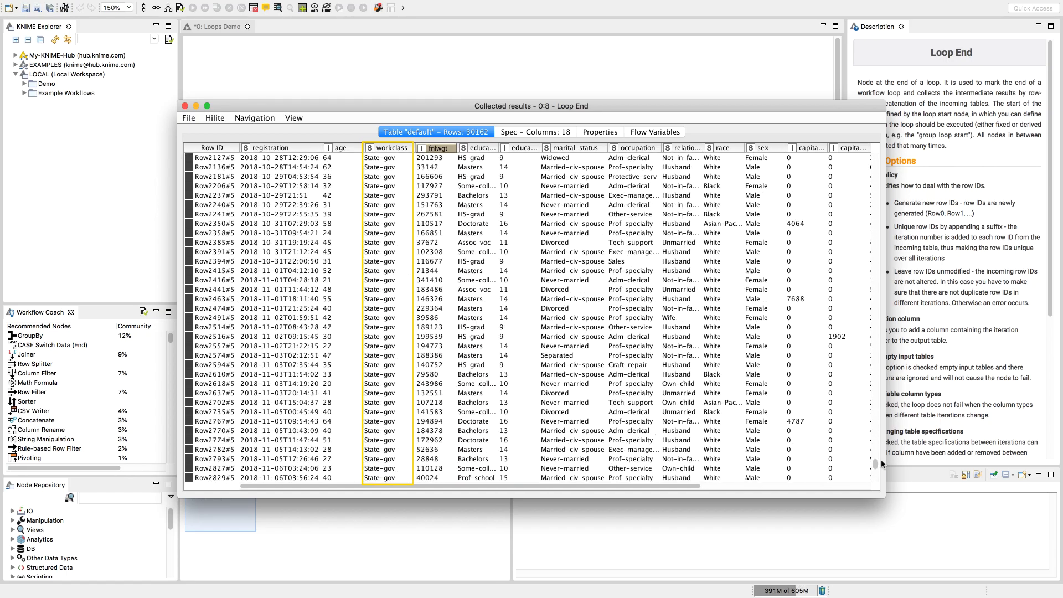
{"action": "left_click", "coordinate": [186, 106]}
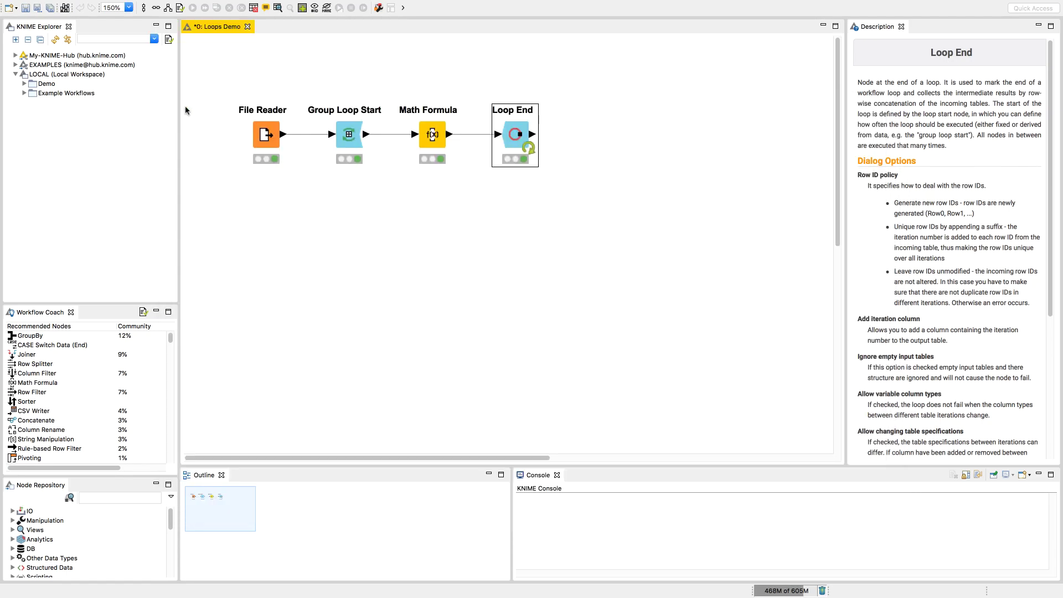